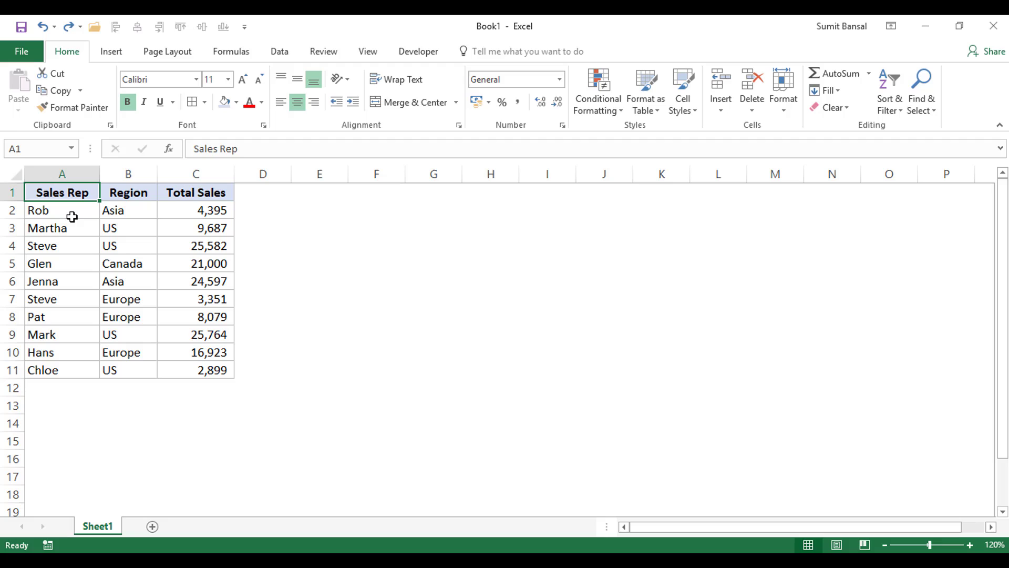
- Copy the sales rows below the header and paste them starting at A13
left_click_drag(74, 207, 178, 374)
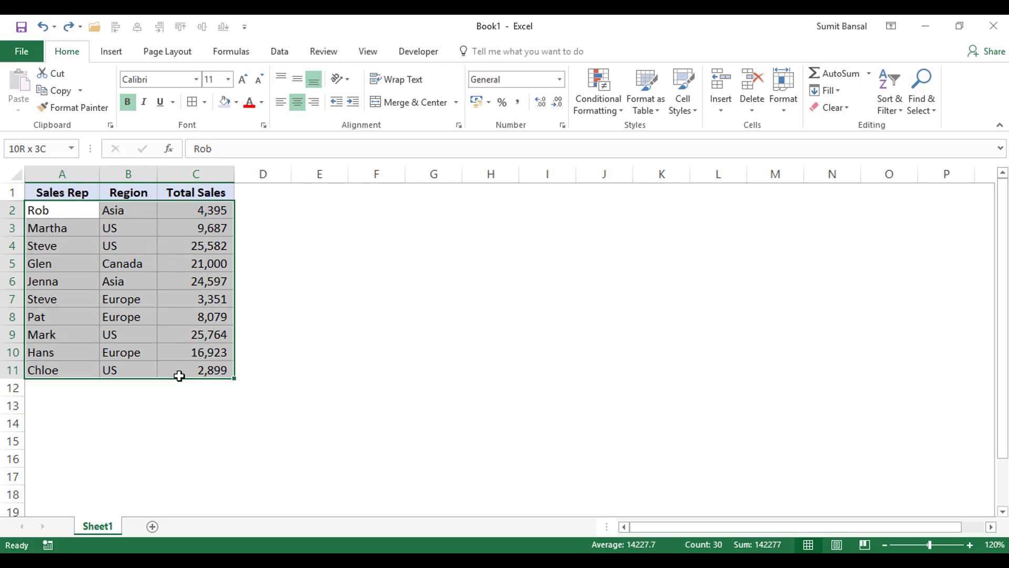
right_click(44, 210)
left_click(62, 224)
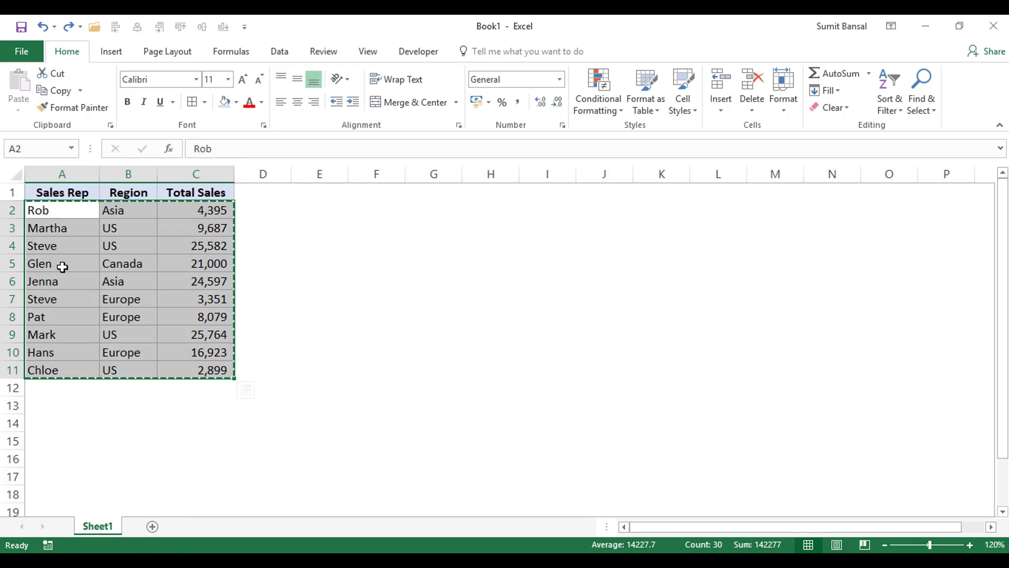
left_click(44, 407)
right_click(45, 412)
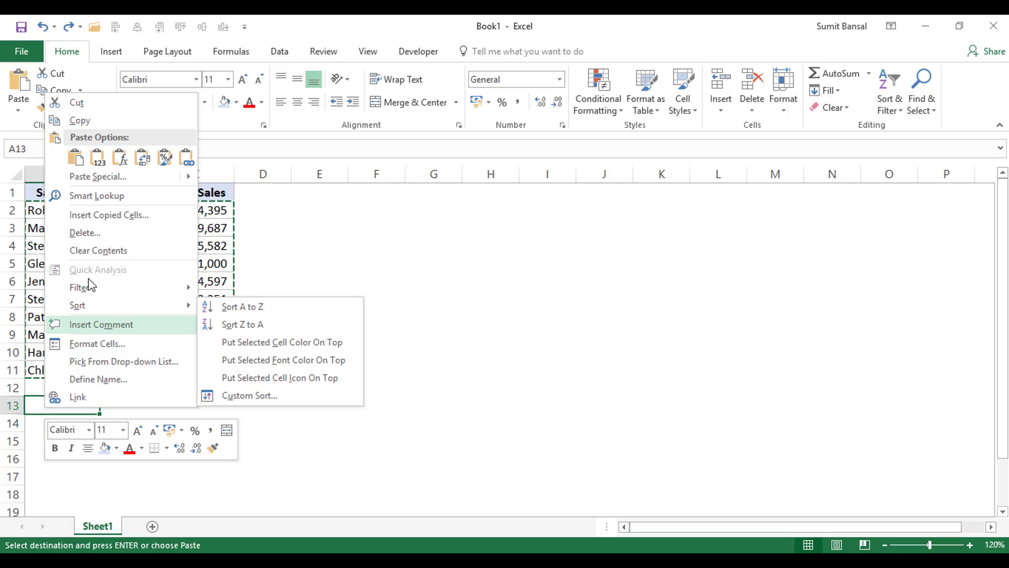
key("Escape")
key("ctrl+v")
- Undo the trial paste at A13 and clear the selection
scroll(218, 341, "down", 2)
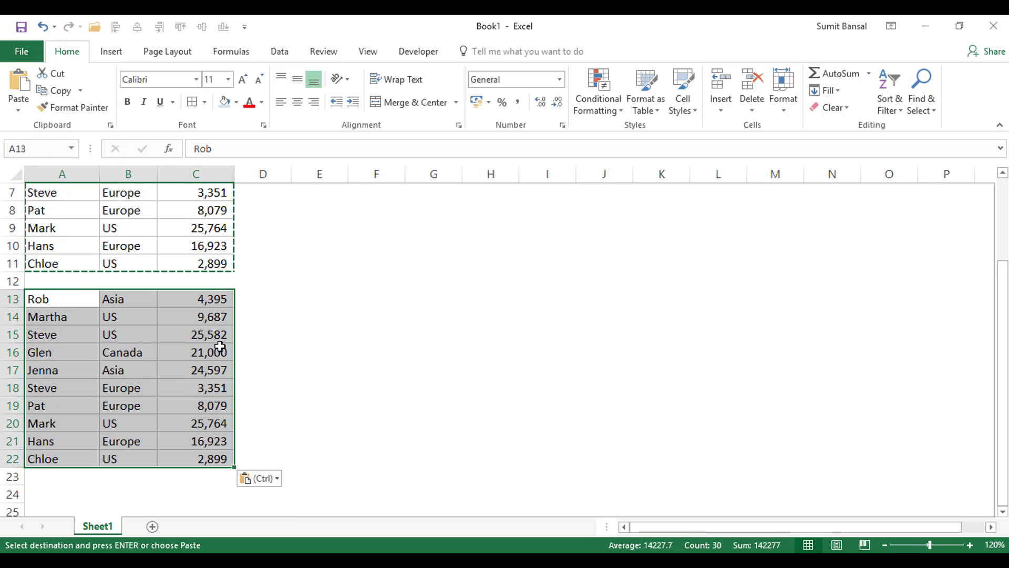
scroll(205, 349, "up", 2)
scroll(168, 342, "down", 1)
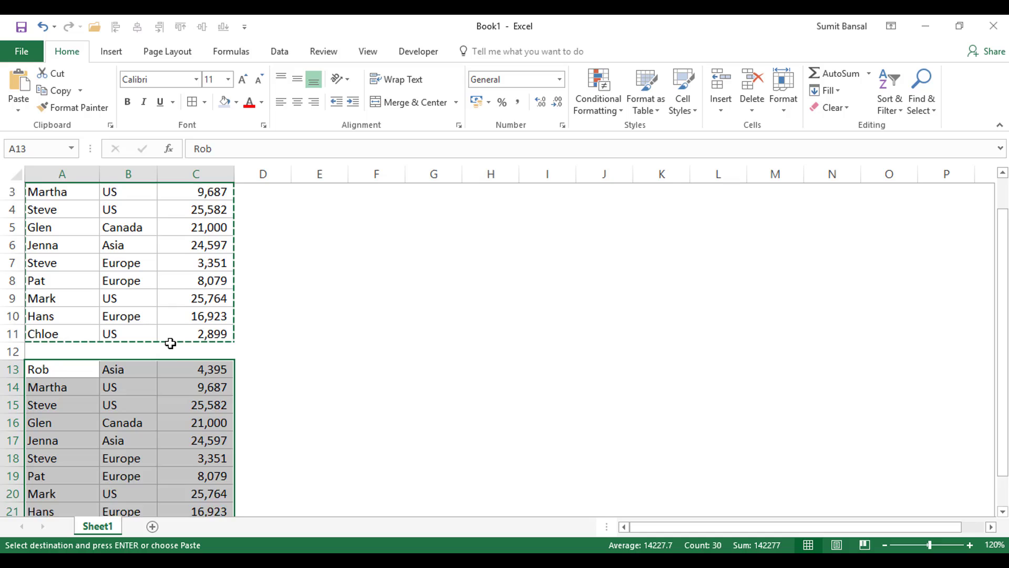
scroll(279, 341, "up", 1)
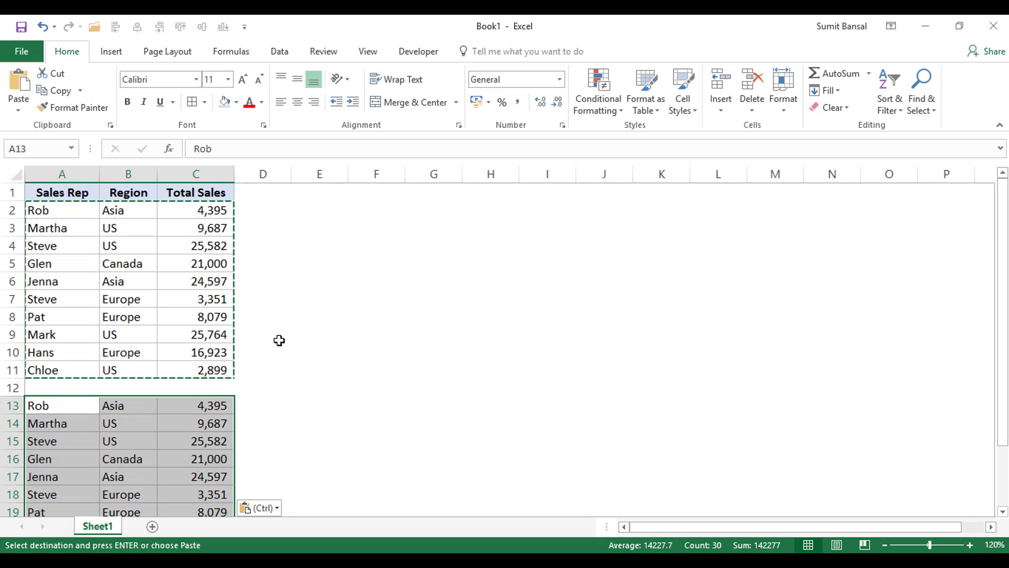
key("ctrl+z")
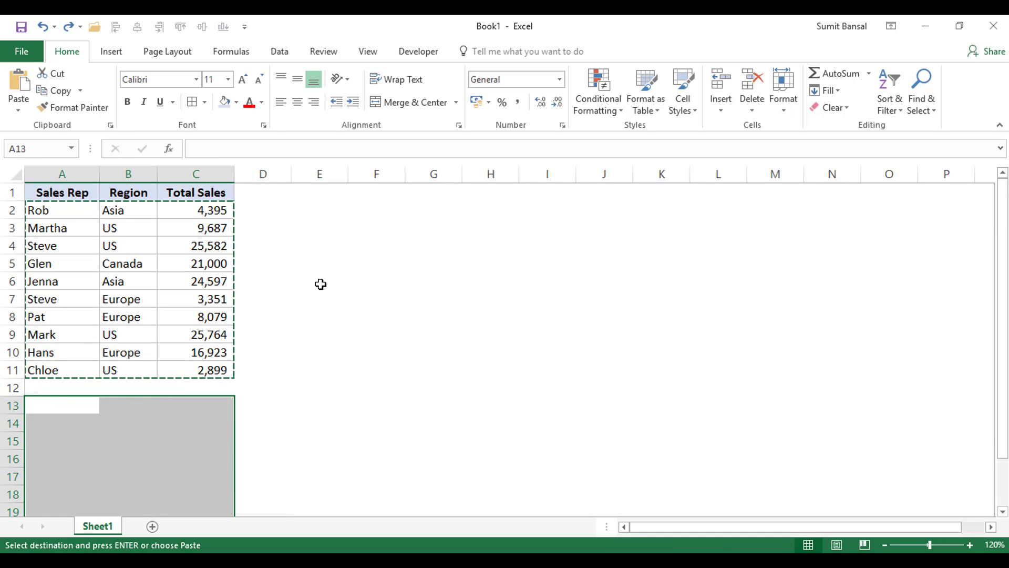
left_click(319, 283)
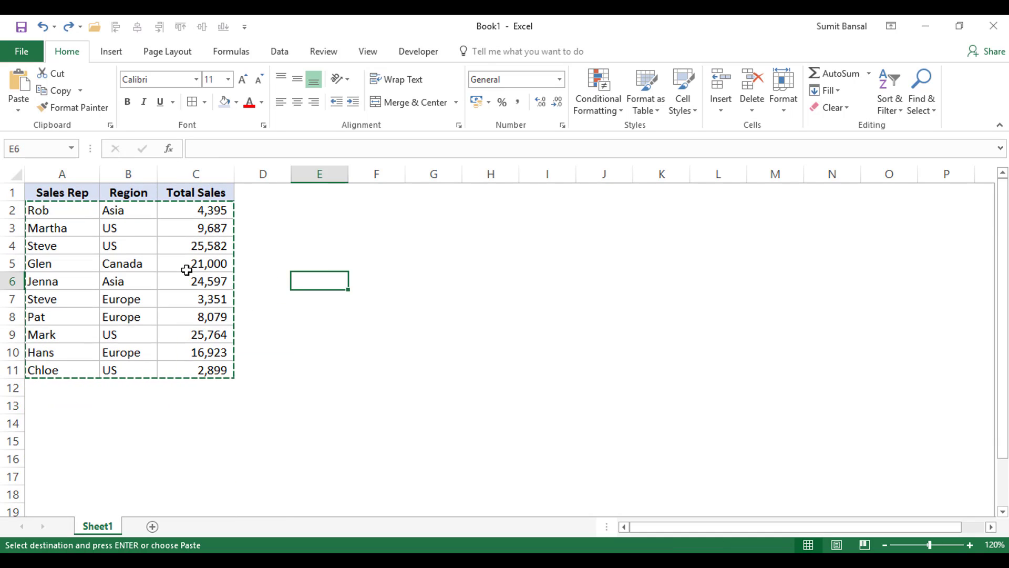
- Hide the non-US rows 2, 5, 6, 7, 8 and 10
left_click(13, 209)
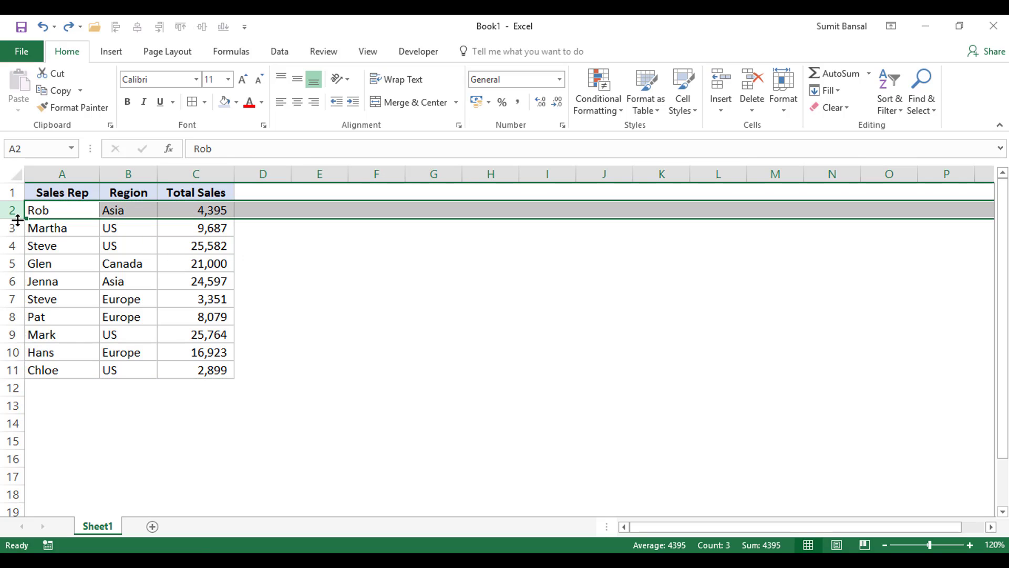
left_click(13, 263, "ctrl")
left_click(12, 281, "ctrl")
left_click(13, 299, "ctrl")
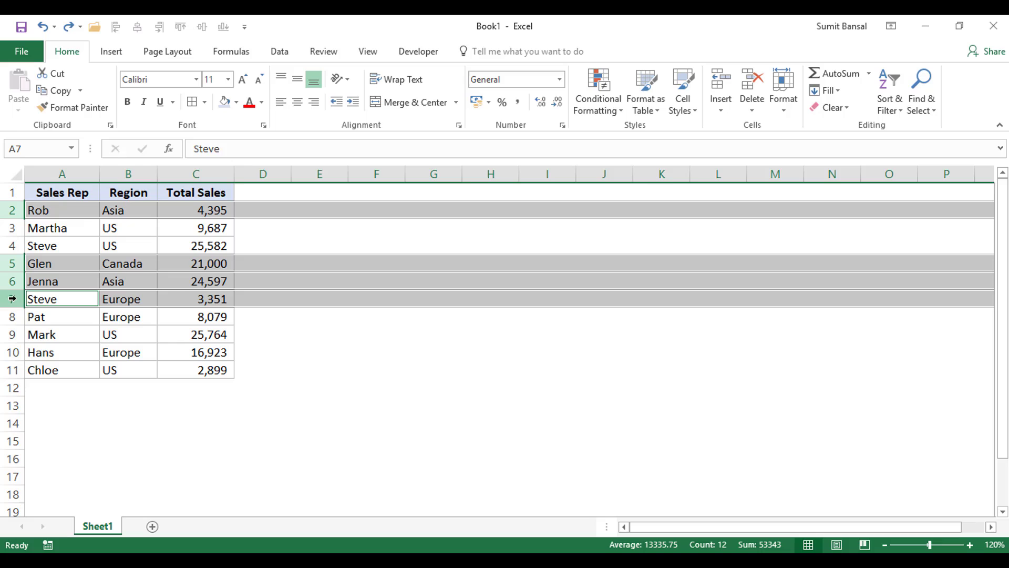
left_click(12, 316, "ctrl")
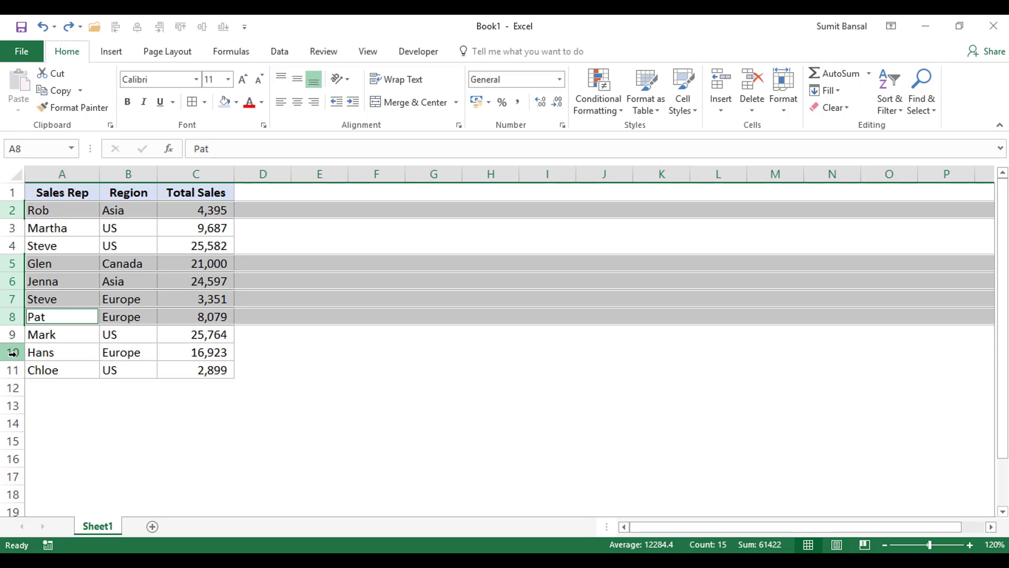
left_click(13, 352, "ctrl")
right_click(13, 353)
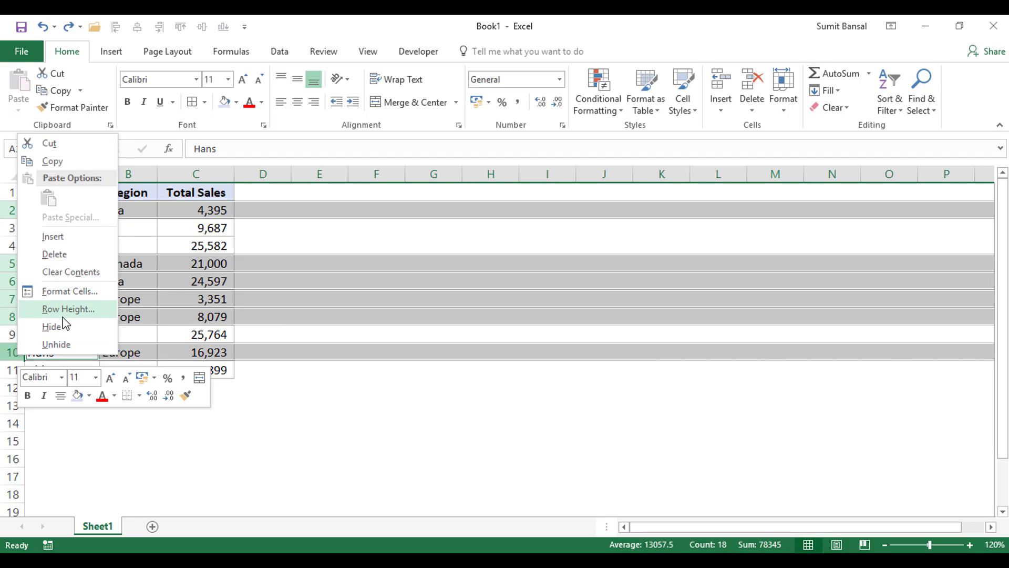
left_click(127, 316)
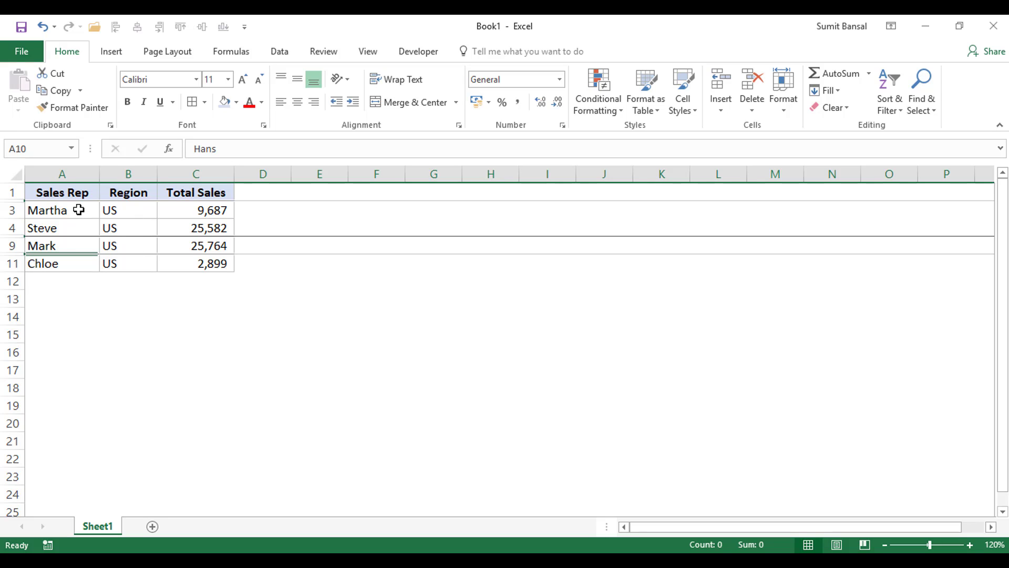
left_click_drag(79, 209, 193, 263)
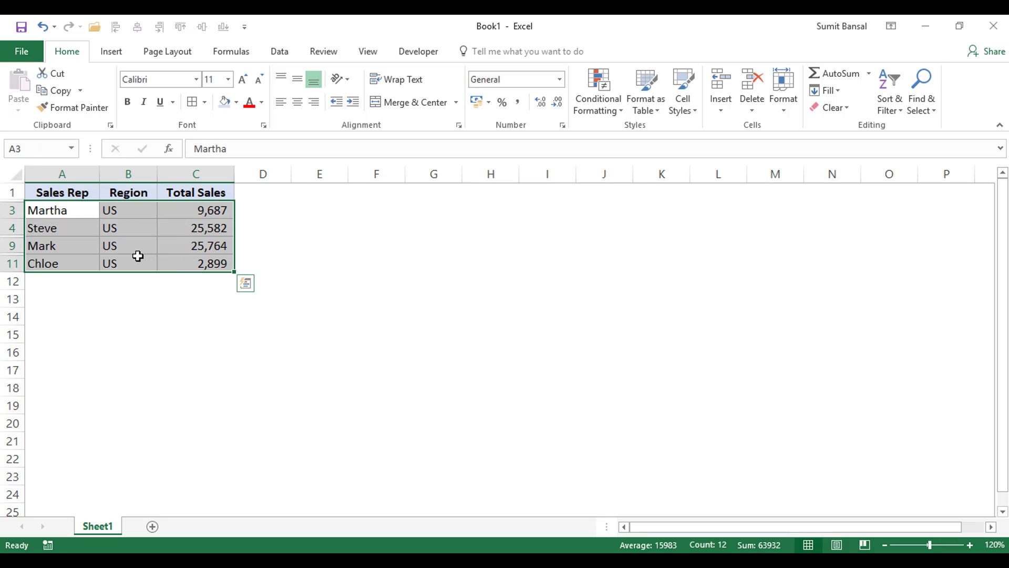
key("ctrl+q")
right_click(55, 213)
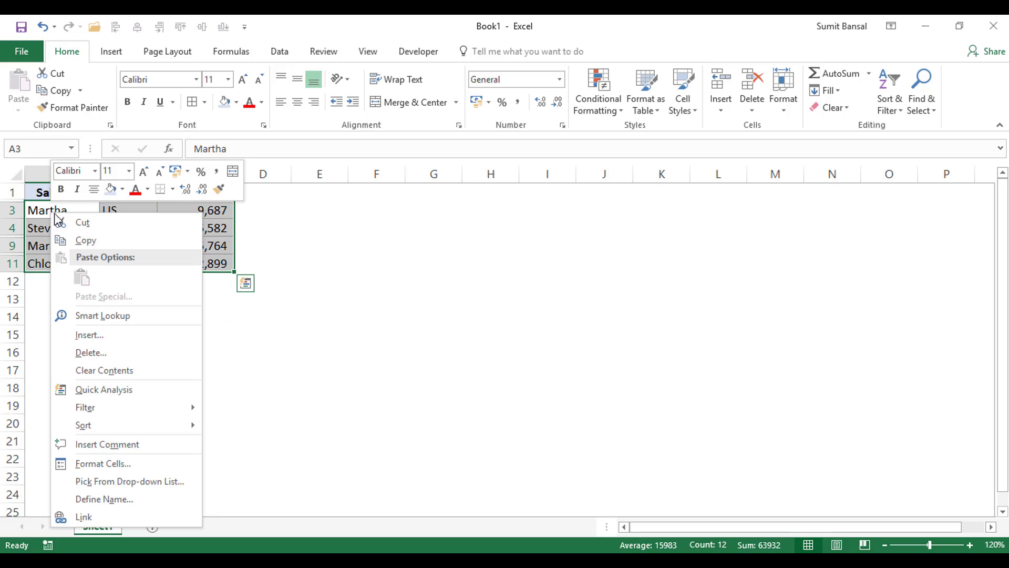
left_click(68, 221)
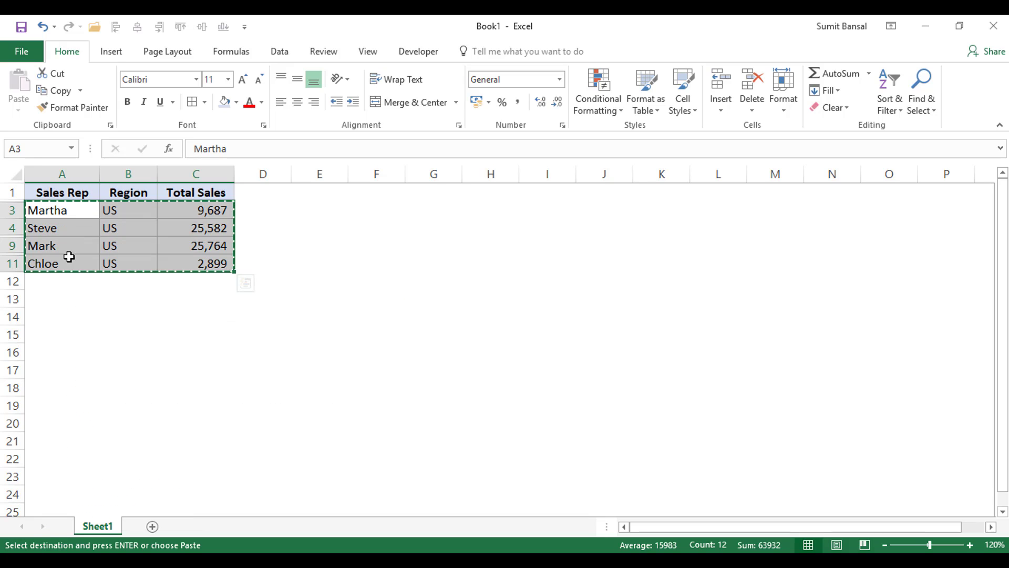
right_click(40, 301)
left_click(77, 297)
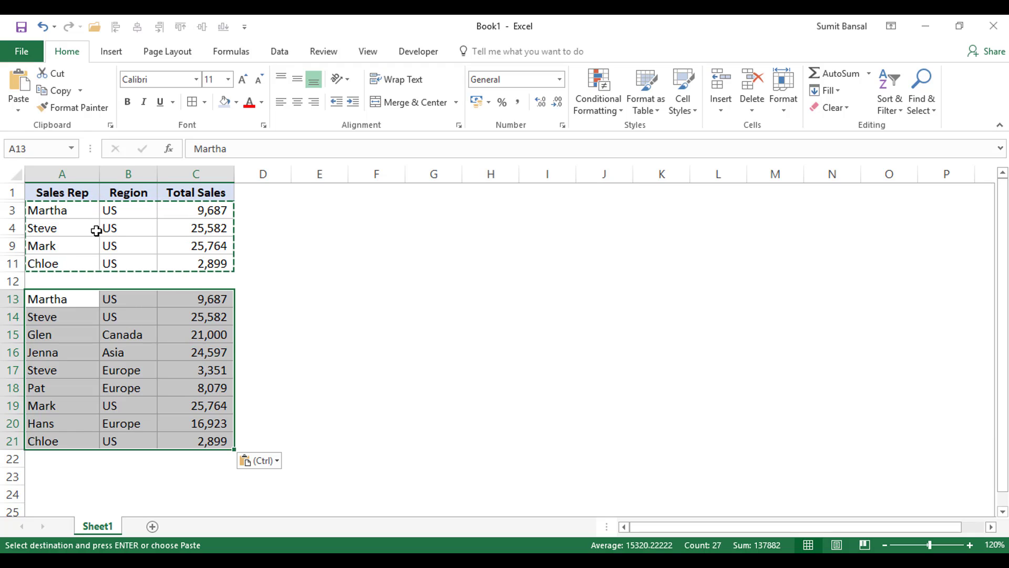
left_click_drag(66, 300, 177, 438)
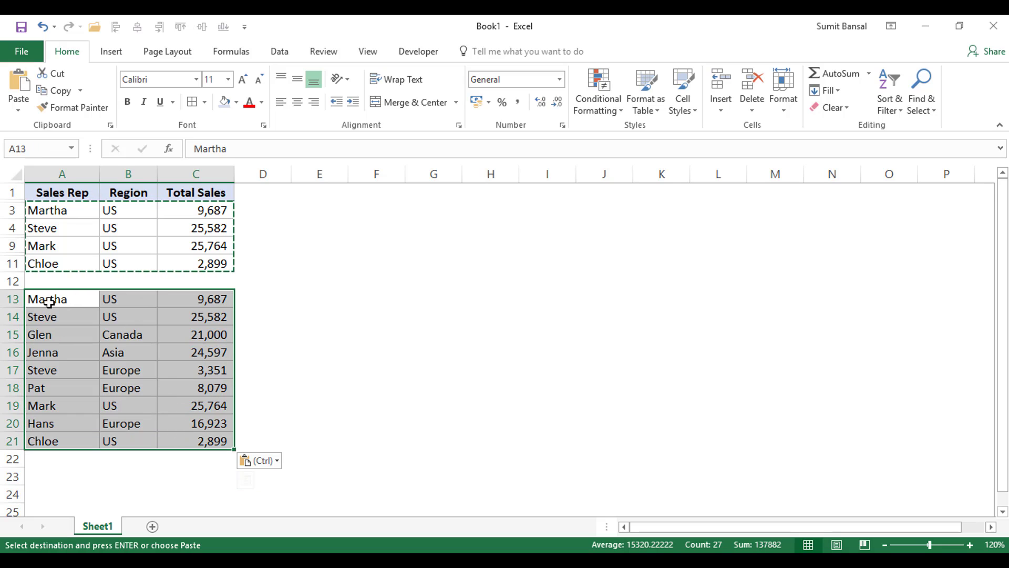
left_click_drag(14, 298, 13, 439)
right_click(12, 438)
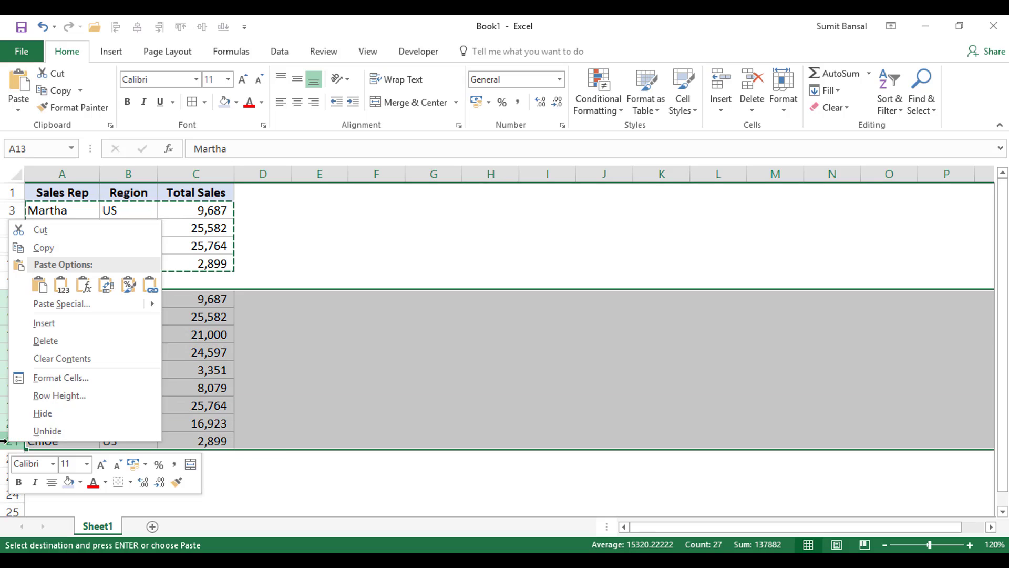
left_click(50, 339)
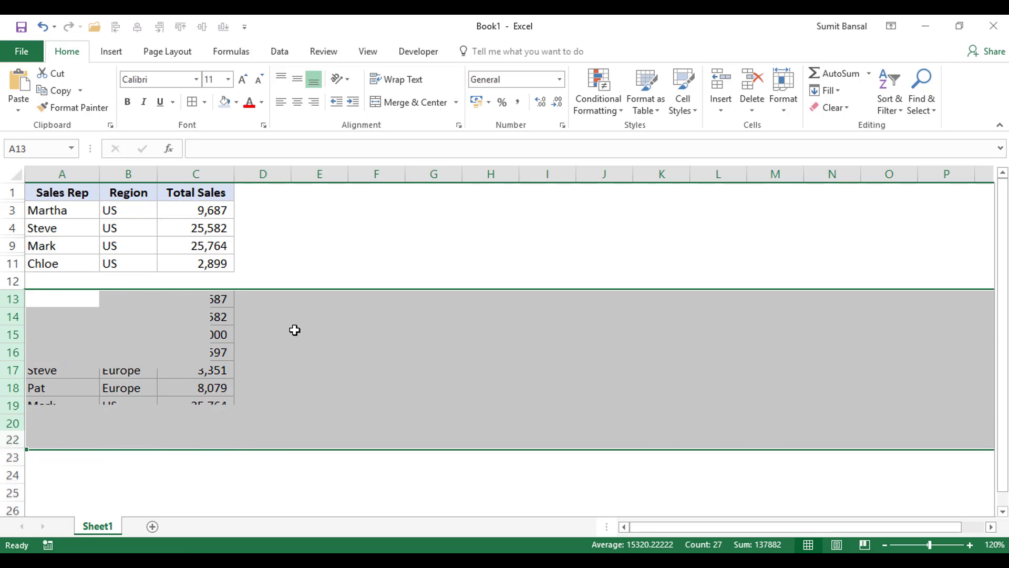
left_click(374, 352)
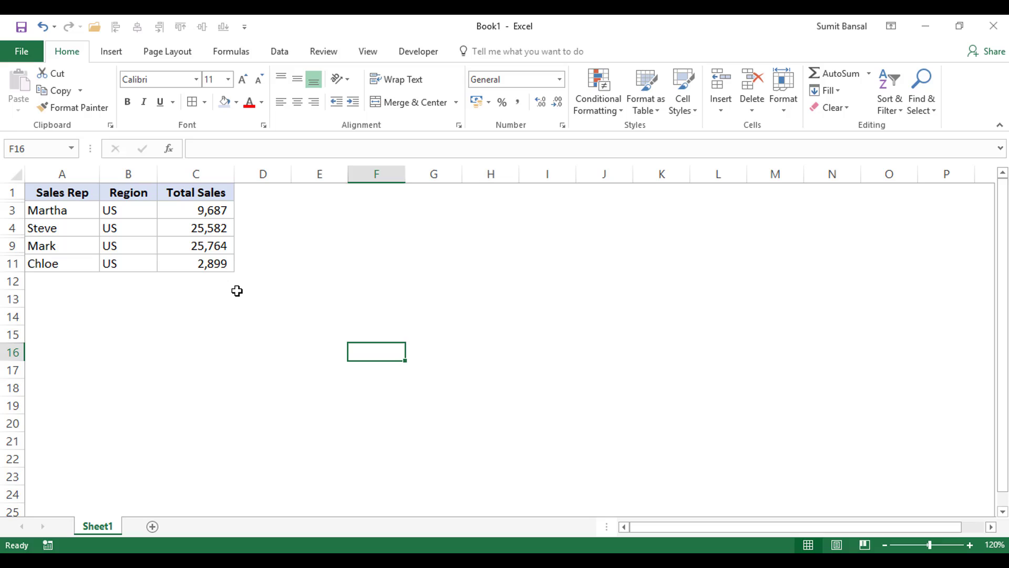
- Select A3:C11 and narrow it to visible cells with Alt+;, excluding hidden rows
left_click_drag(65, 209, 192, 267)
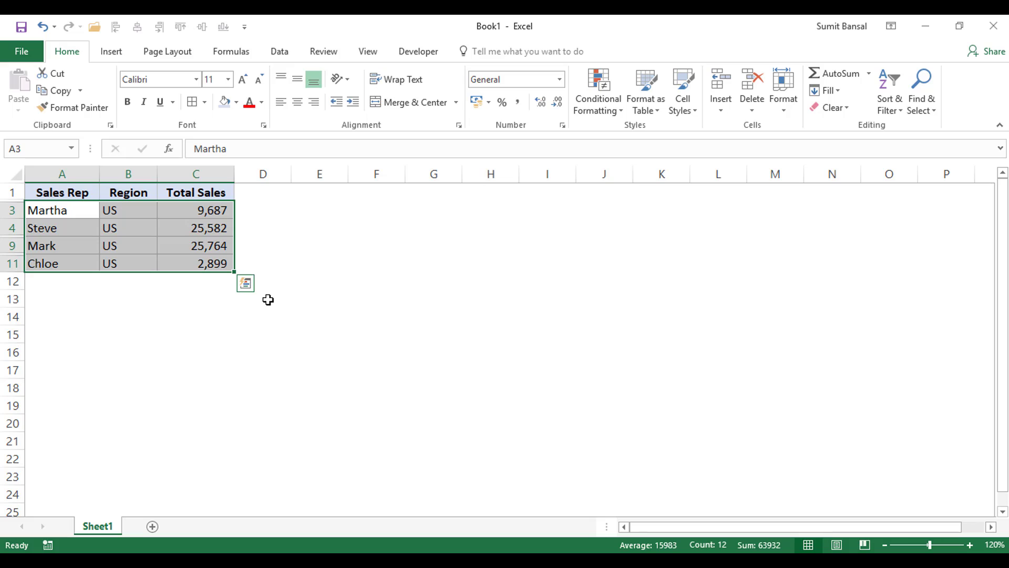
key("alt+semicolon")
key("alt")
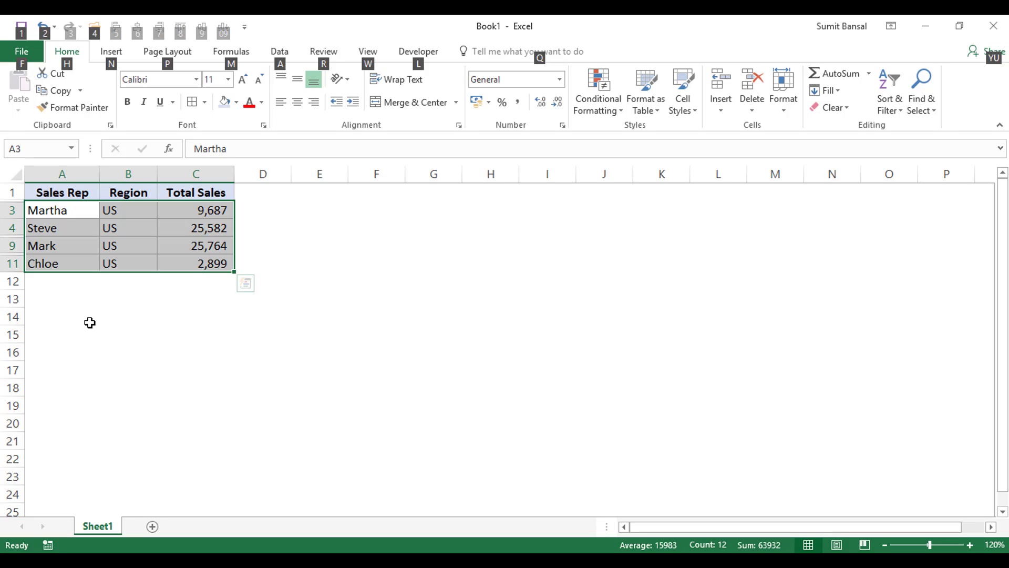
key("alt+semicolon")
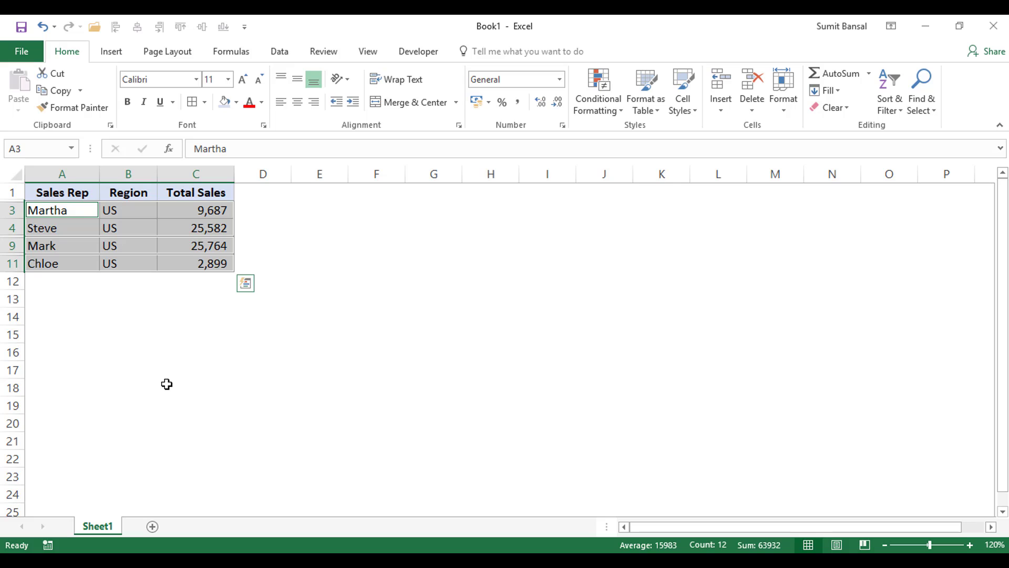
- Copy the selected US rows, paste them at A13, then undo the paste
right_click(60, 212)
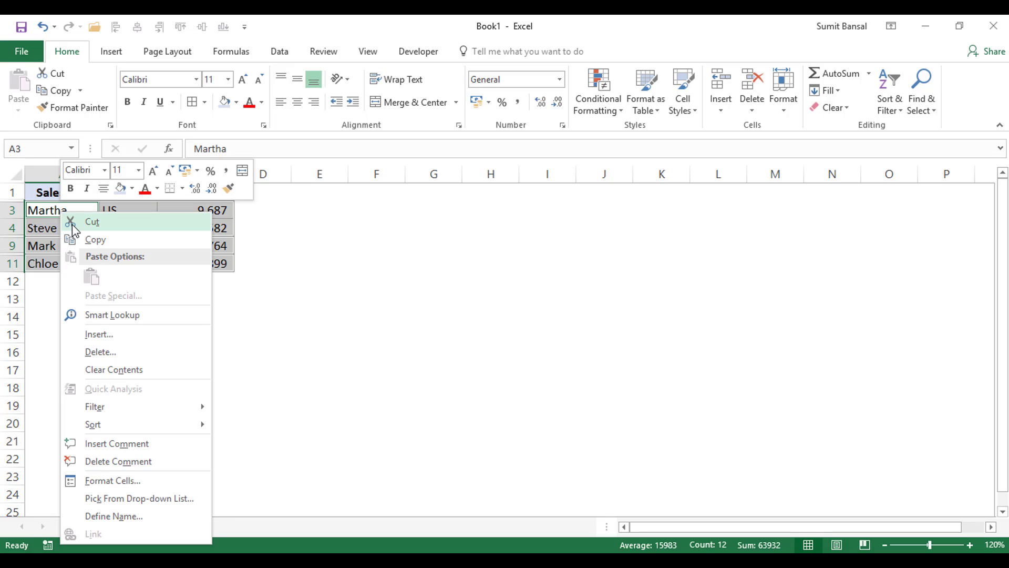
left_click(79, 240)
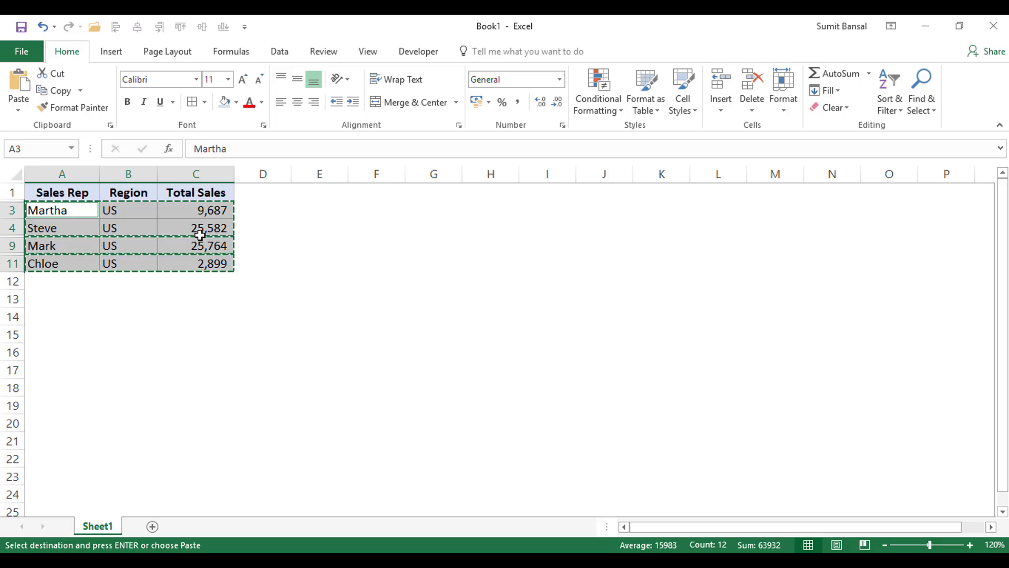
left_click(34, 298)
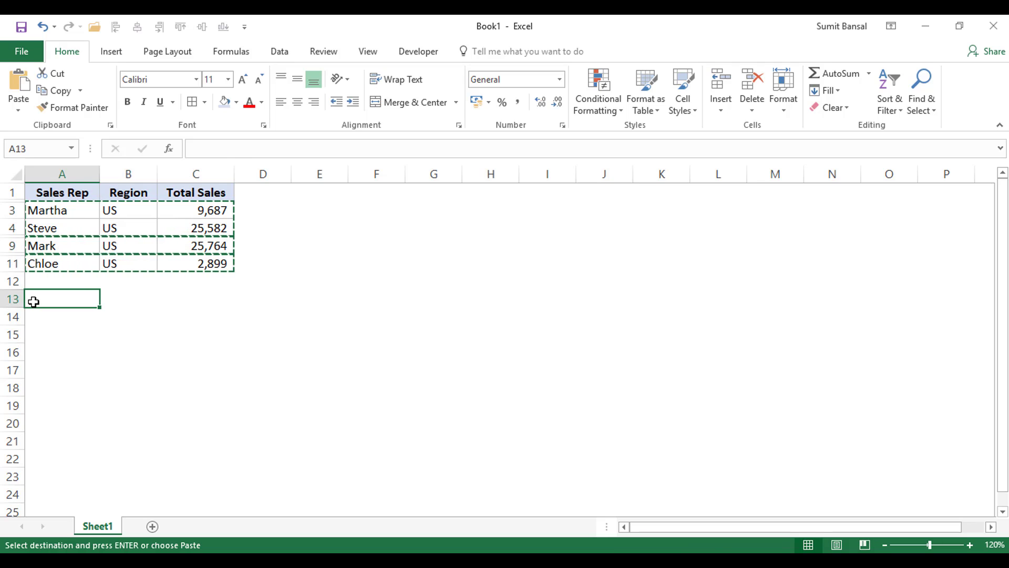
key("ctrl+v")
left_click(296, 390)
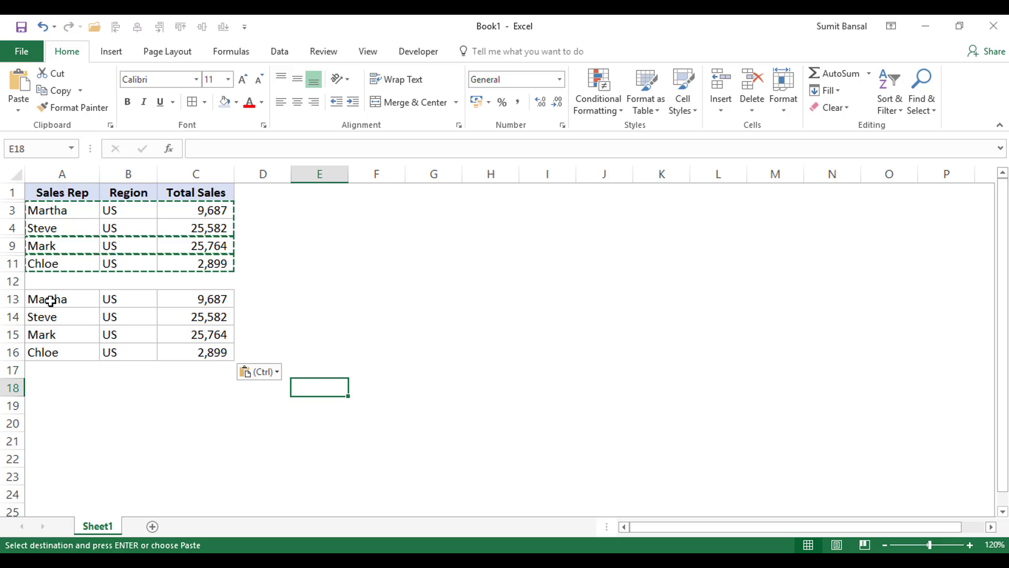
key("ctrl+z")
- Restrict A3:C11 to visible cells only using Go To Special
key("Escape")
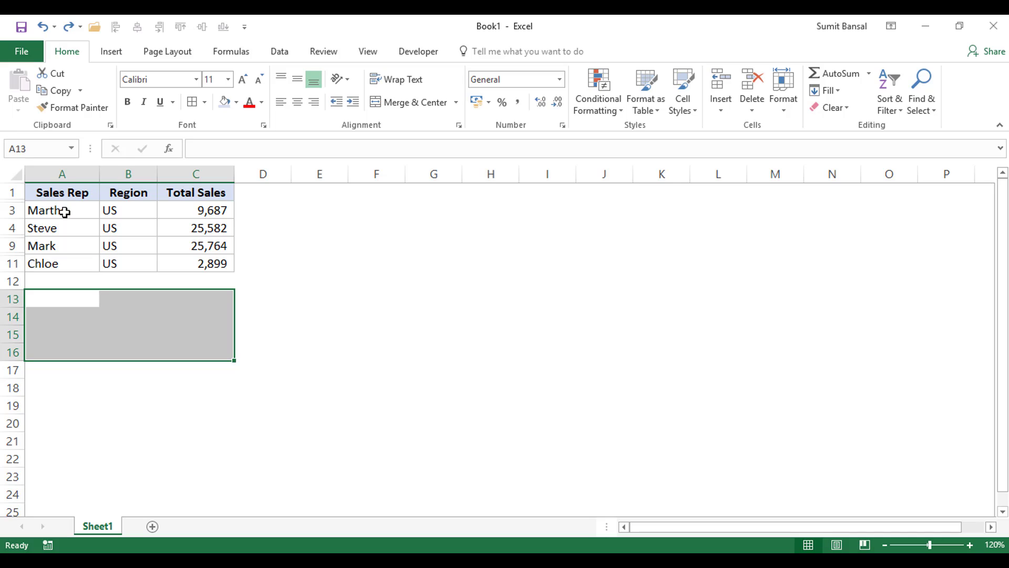
left_click_drag(59, 210, 185, 260)
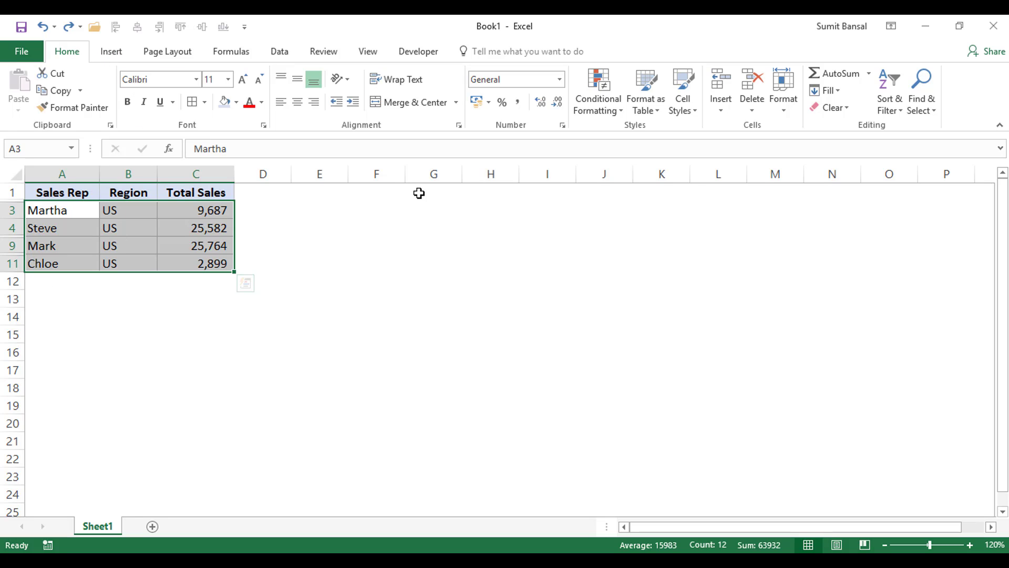
left_click(931, 110)
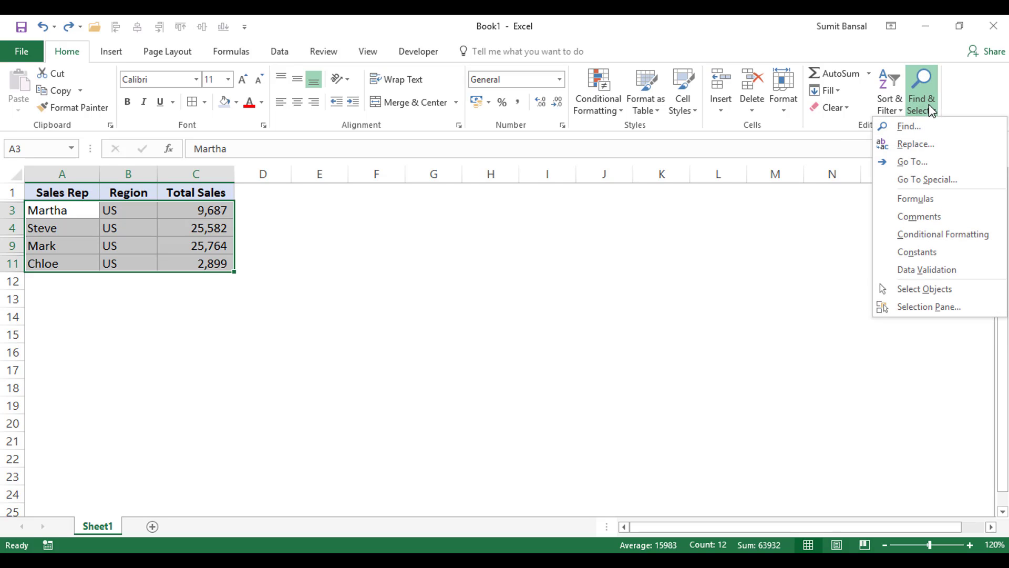
left_click(940, 185)
left_click_drag(475, 232, 447, 225)
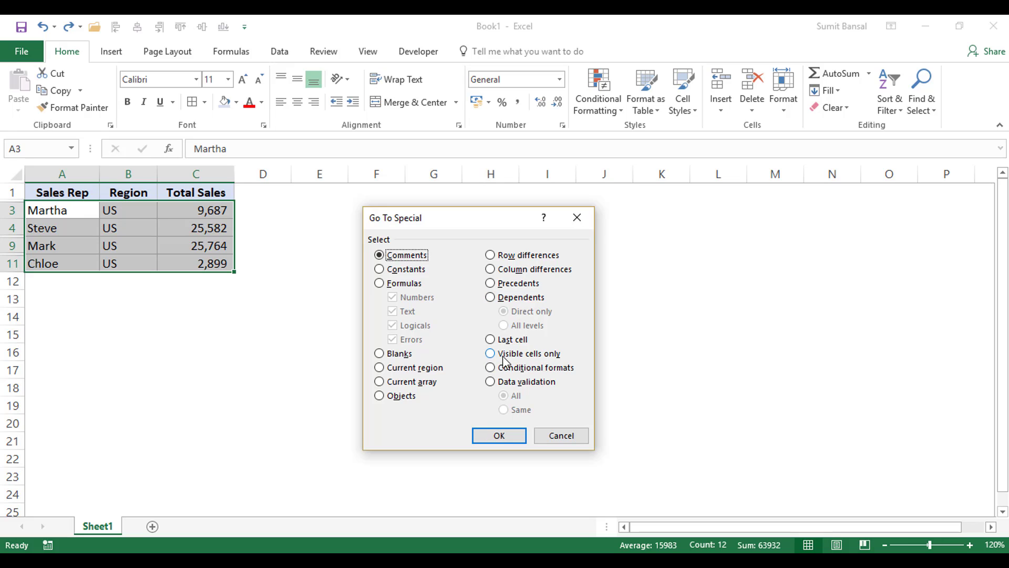
left_click(492, 356)
left_click(499, 435)
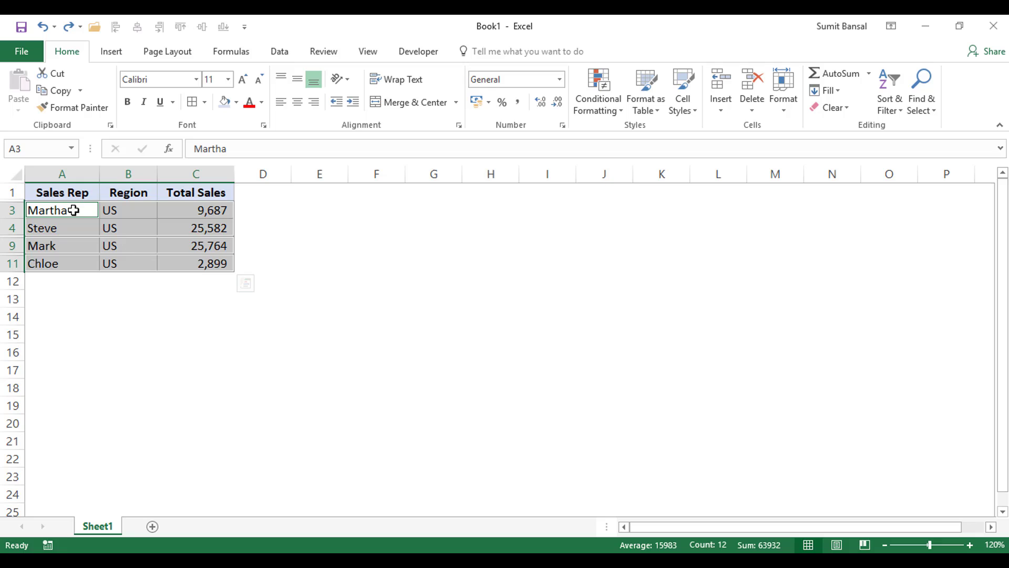
- Copy the visible cells, paste at A13, undo it, and cancel the pending copy
key("ctrl+c")
left_click(39, 299)
key("ctrl+v")
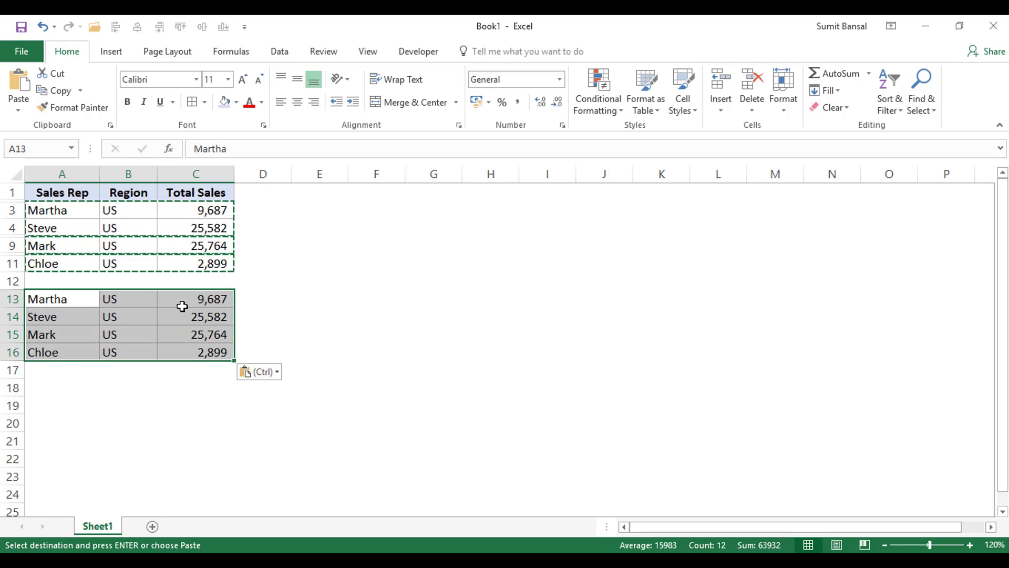
key("ctrl+z")
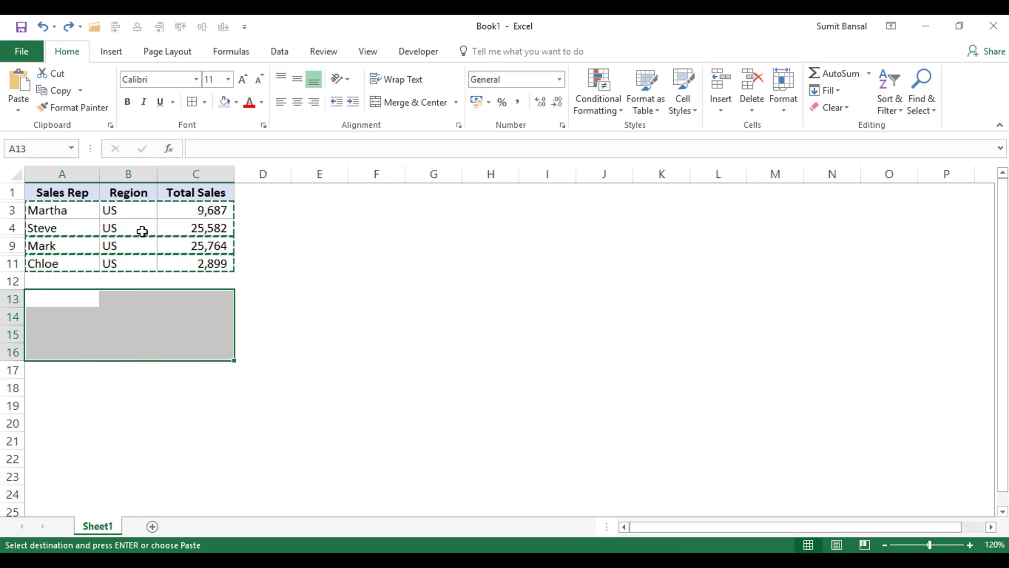
left_click(256, 337)
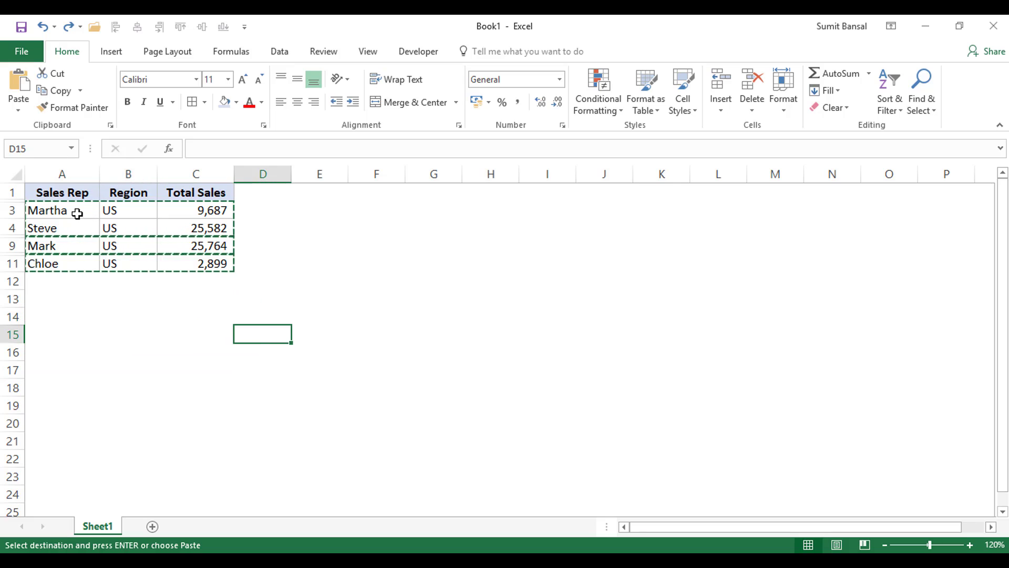
key("Escape")
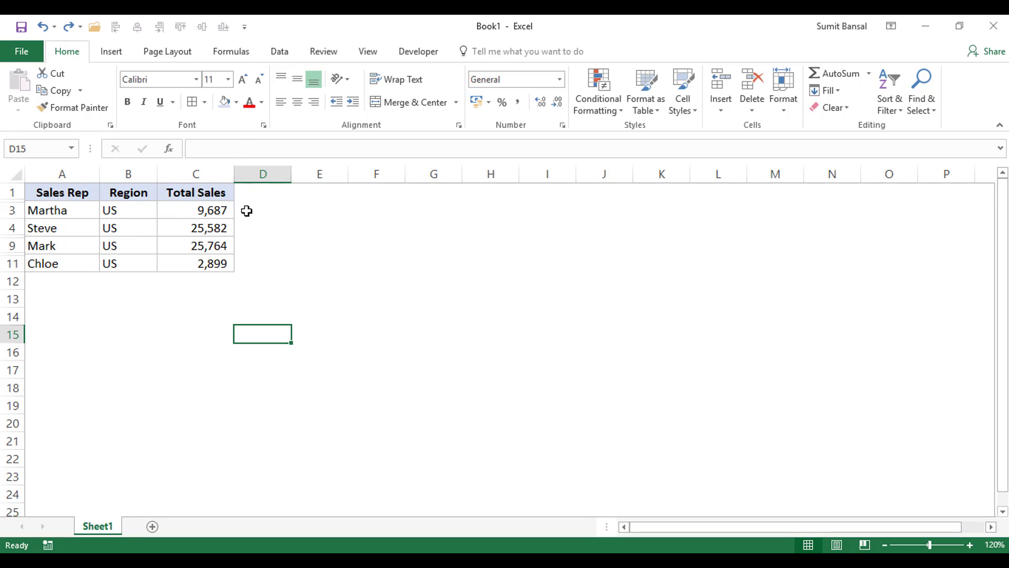
- In Excel Options, add Select Visible Cells from All Commands to the Quick Access Toolbar
left_click(245, 29)
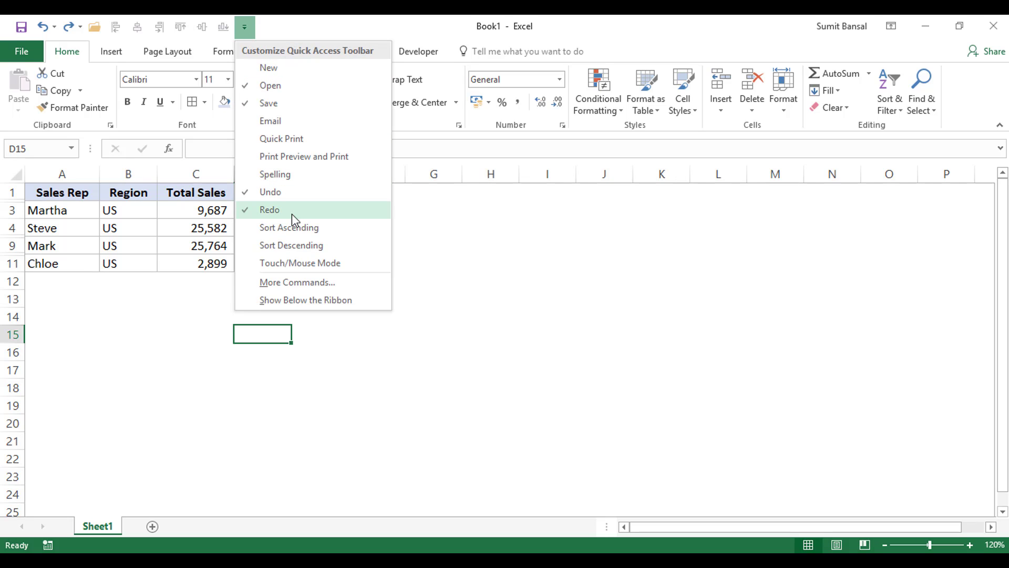
left_click(297, 283)
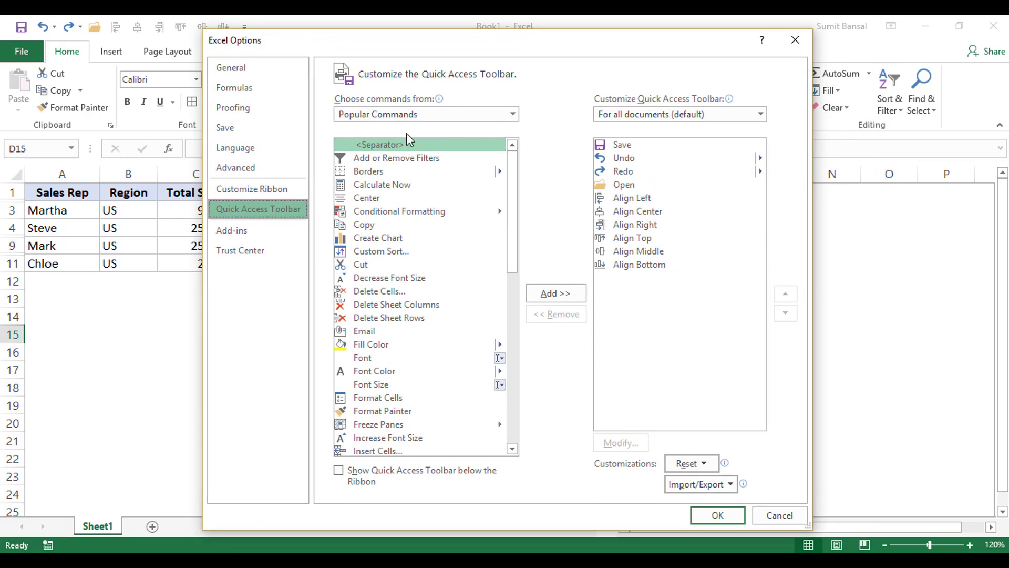
left_click(445, 116)
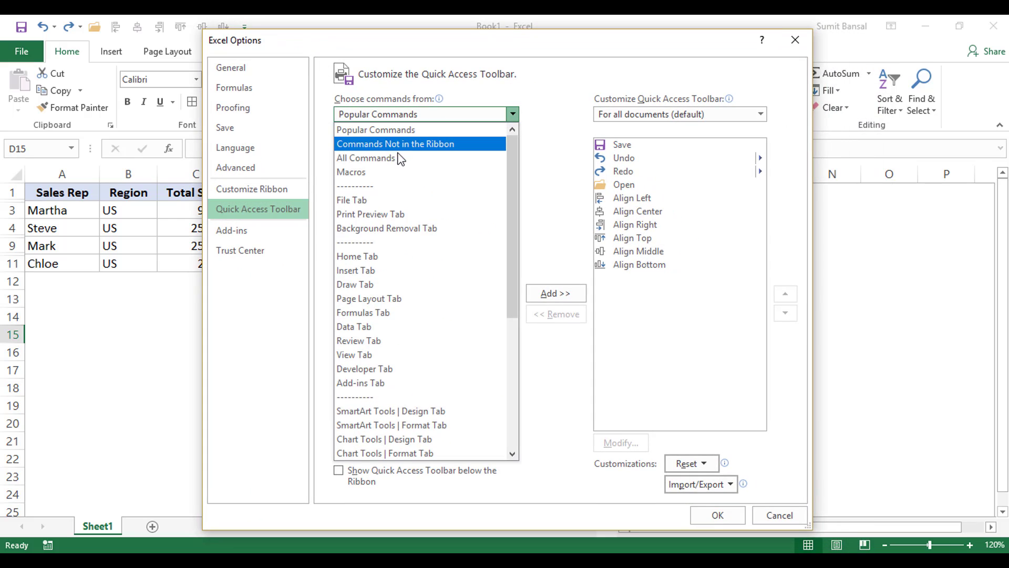
key("Escape")
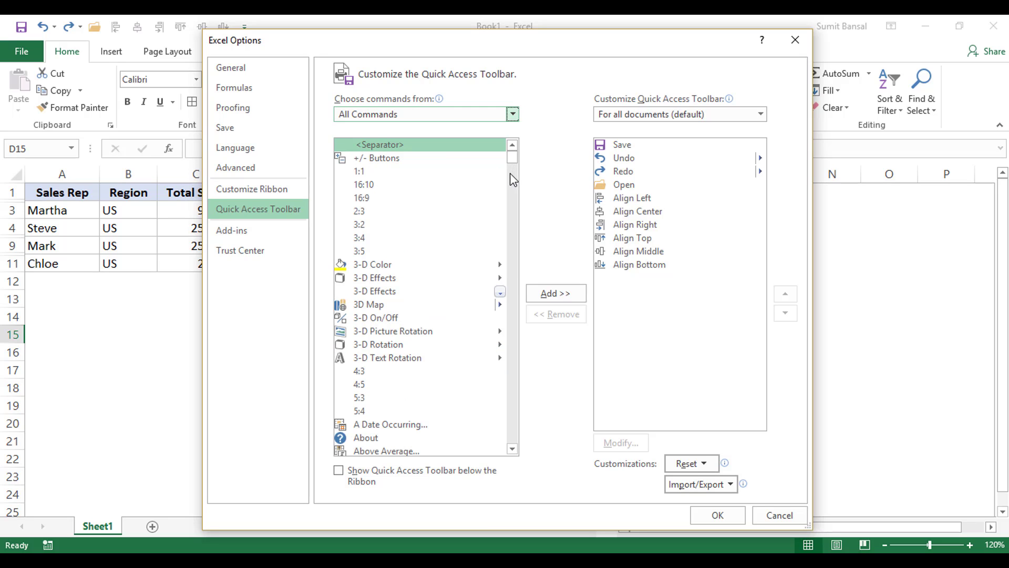
left_click_drag(512, 151, 510, 382)
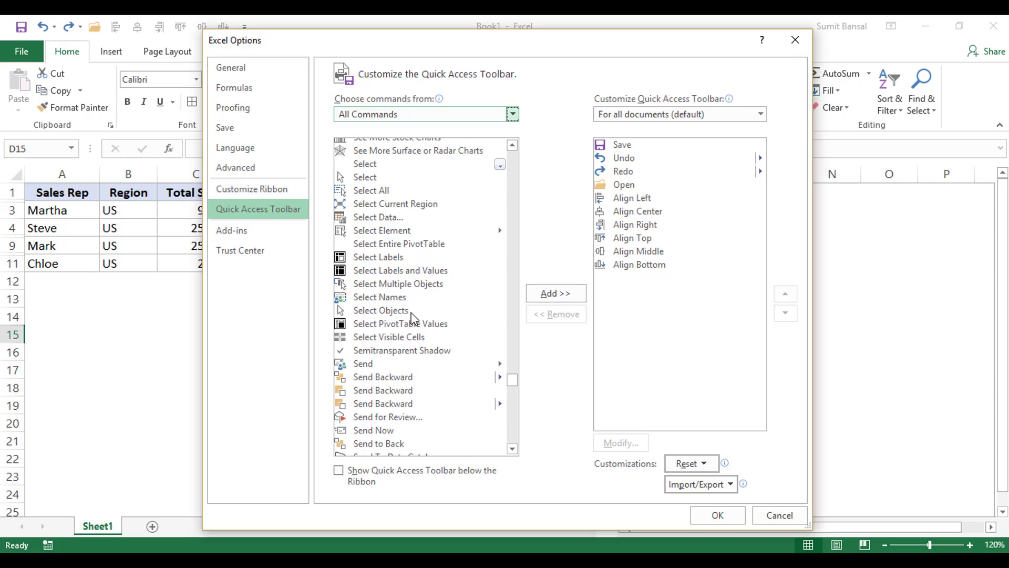
left_click(387, 339)
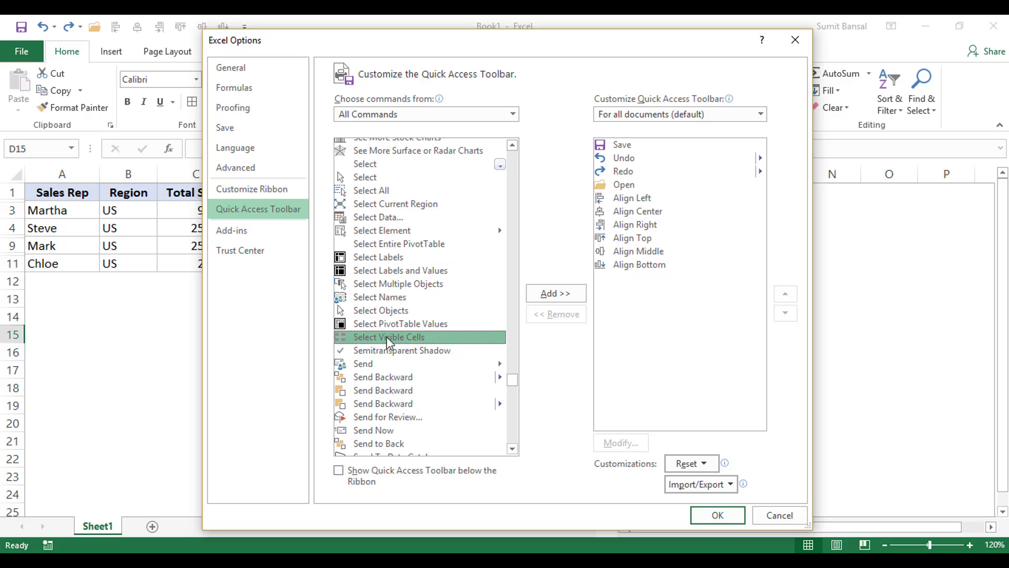
left_click(556, 293)
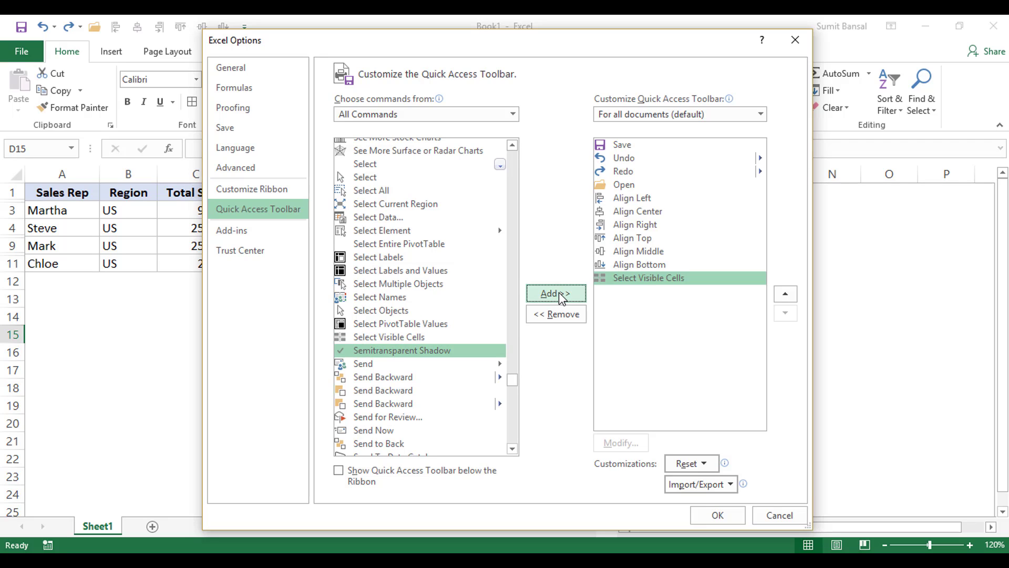
- Select A3:C11, narrow it with the new QAT button, copy, and paste at A13
left_click(702, 516)
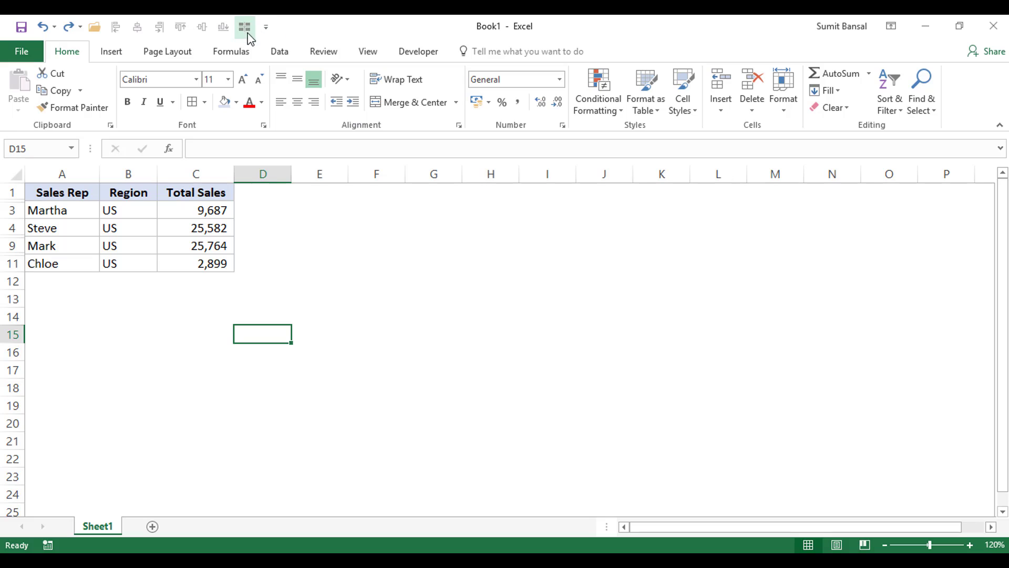
left_click_drag(38, 211, 174, 262)
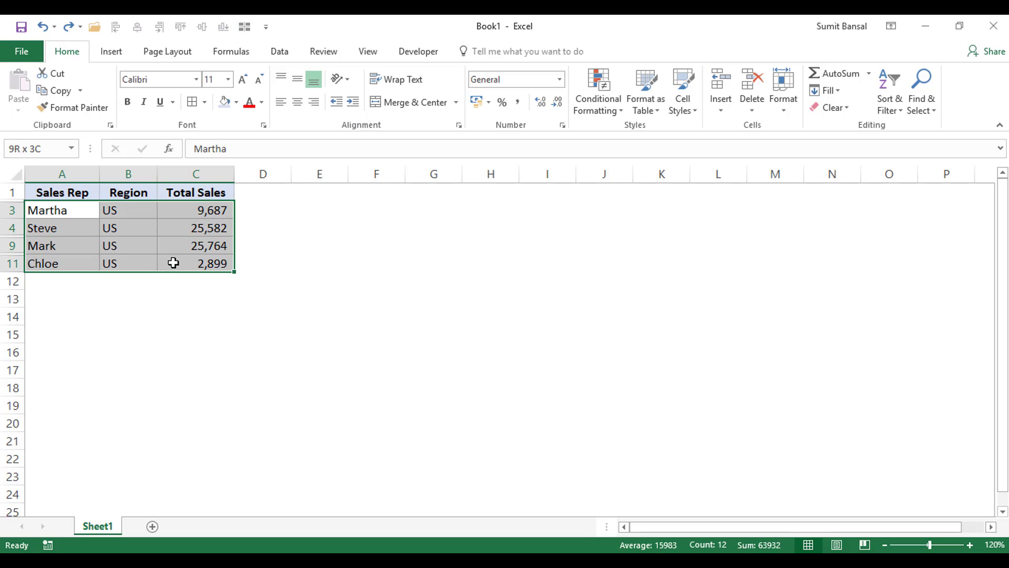
left_click(244, 28)
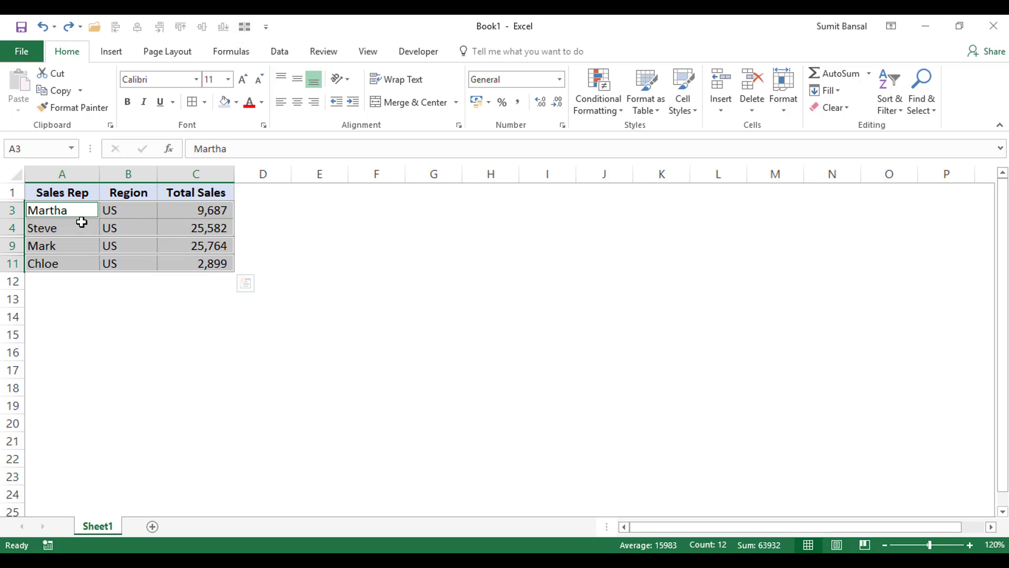
key("ctrl+c")
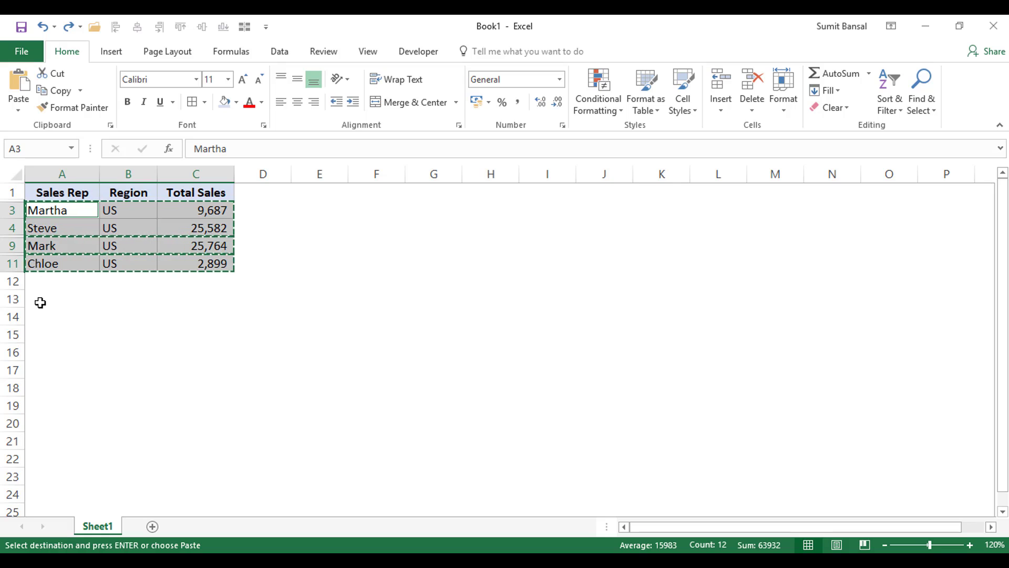
left_click(51, 302)
key("ctrl+v")
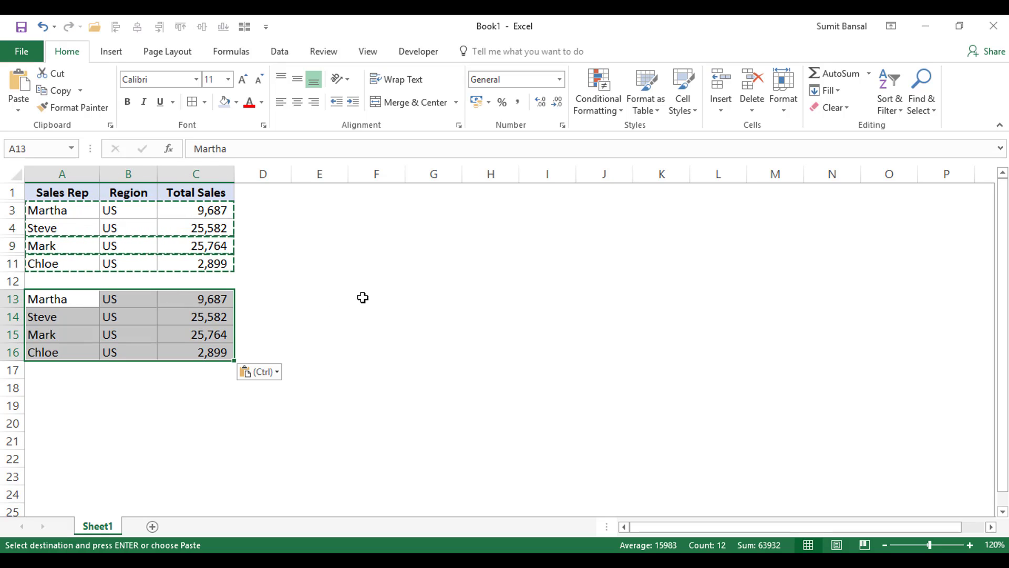